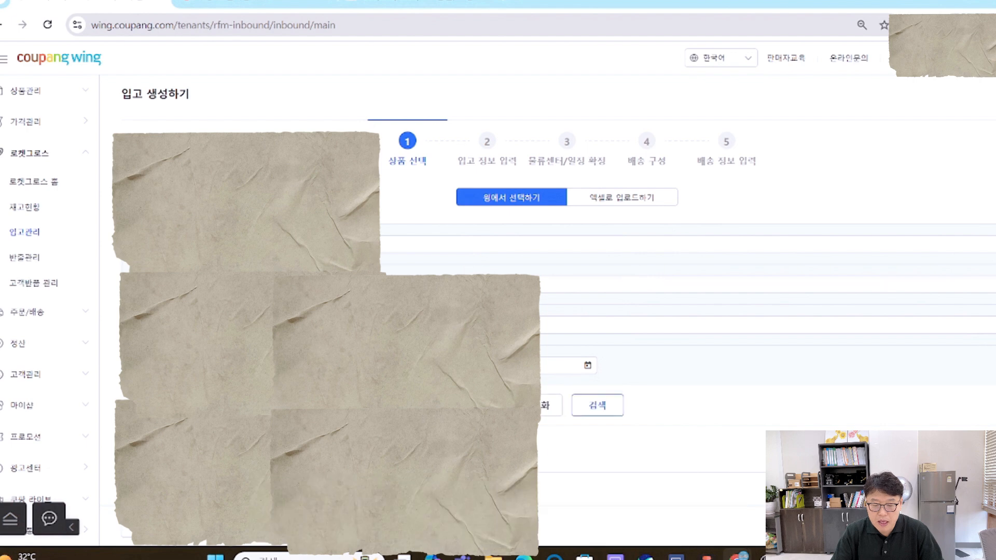
- Go to the third page of the product list and expand the options of the first product listed there
scroll(579, 451, "down", 5)
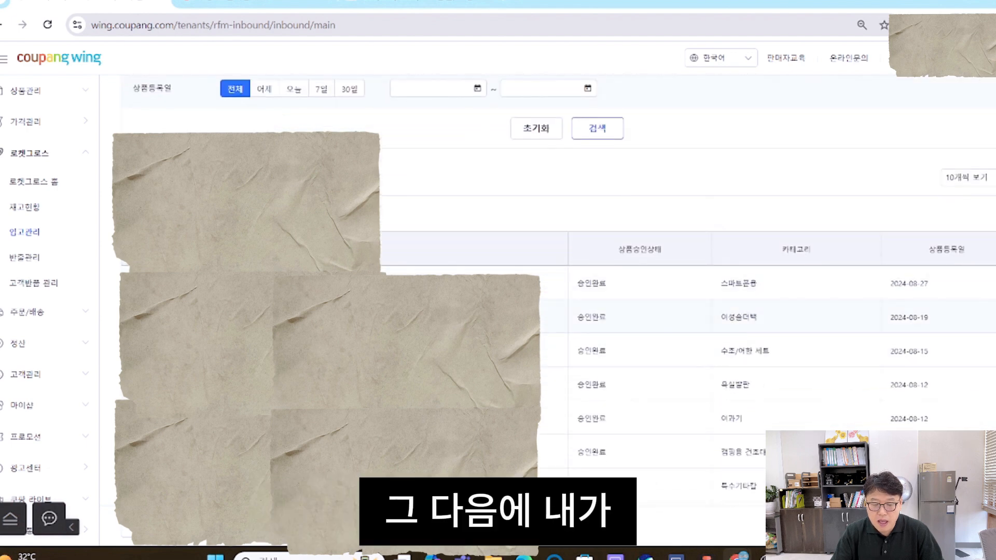
scroll(675, 291, "down", 1)
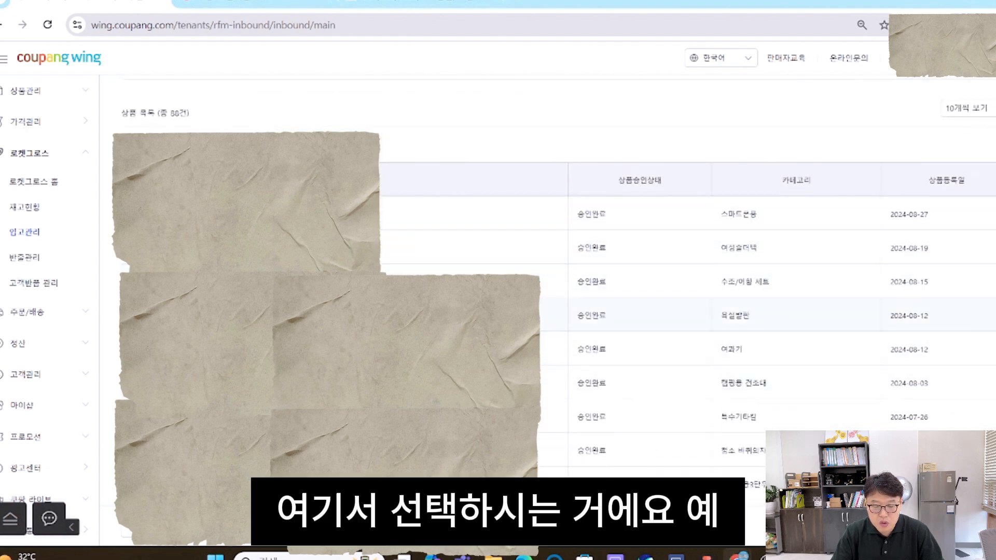
scroll(674, 415, "down", 1)
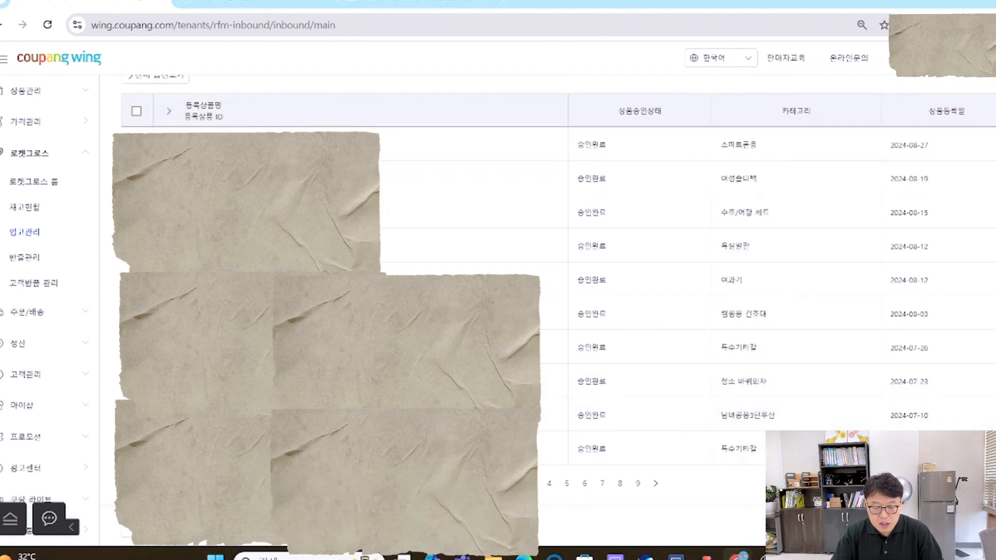
left_click(514, 484)
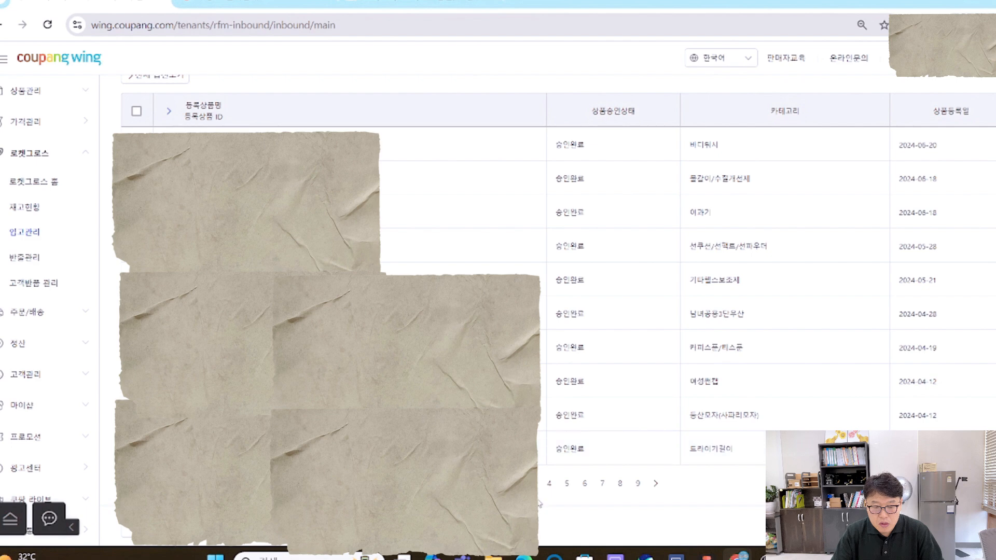
left_click(531, 483)
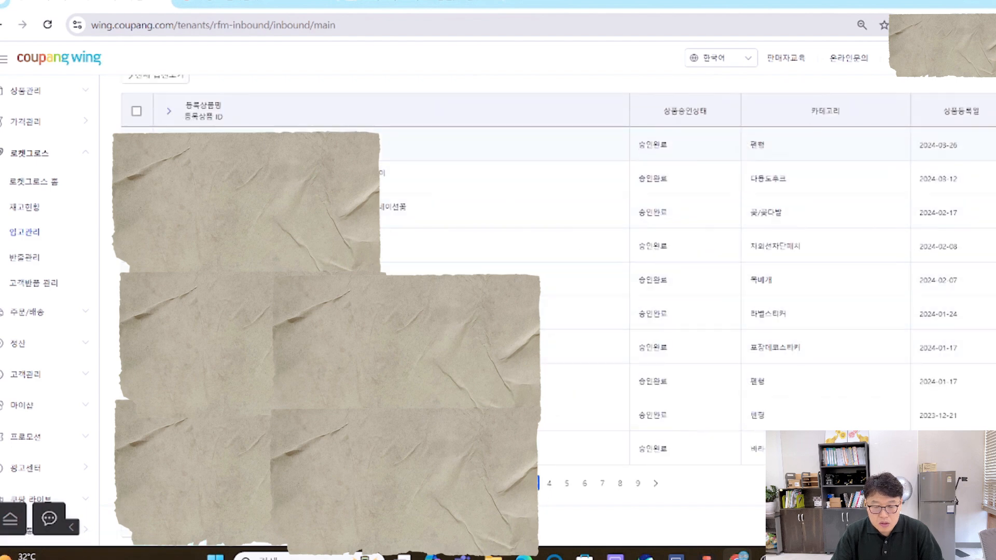
left_click(169, 146)
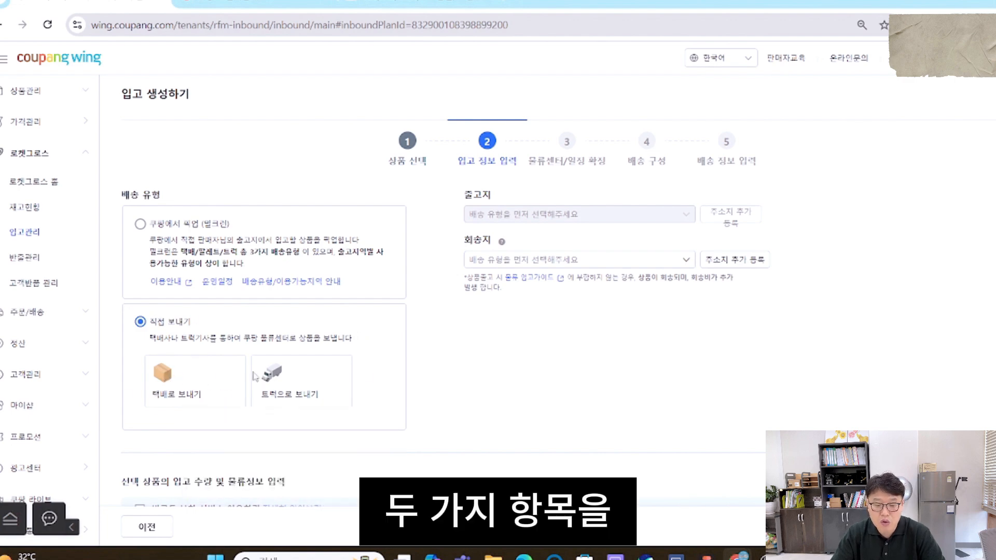
- Choose 택배로 보내기 as the direct shipping method and select the registered origin and return addresses
mouse_move(309, 390)
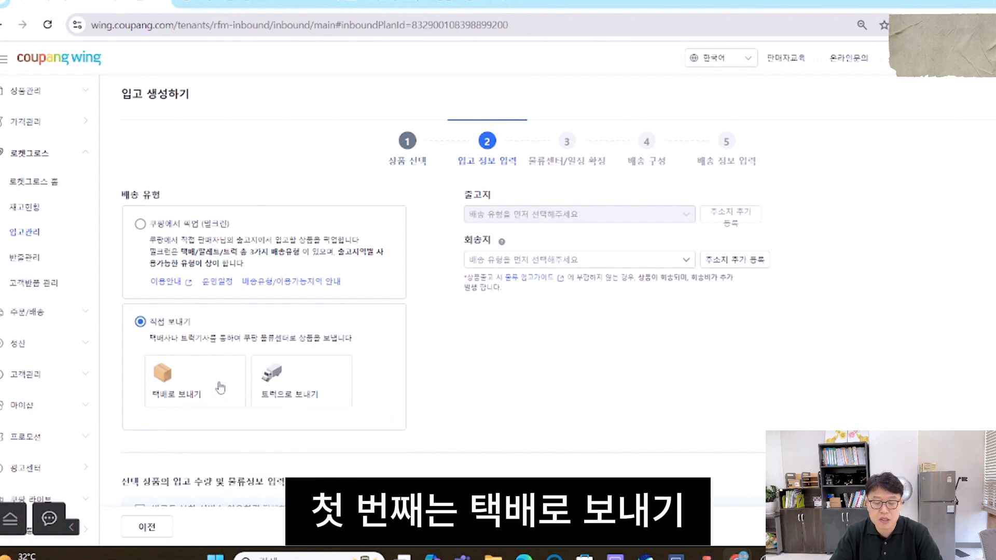
left_click(307, 398)
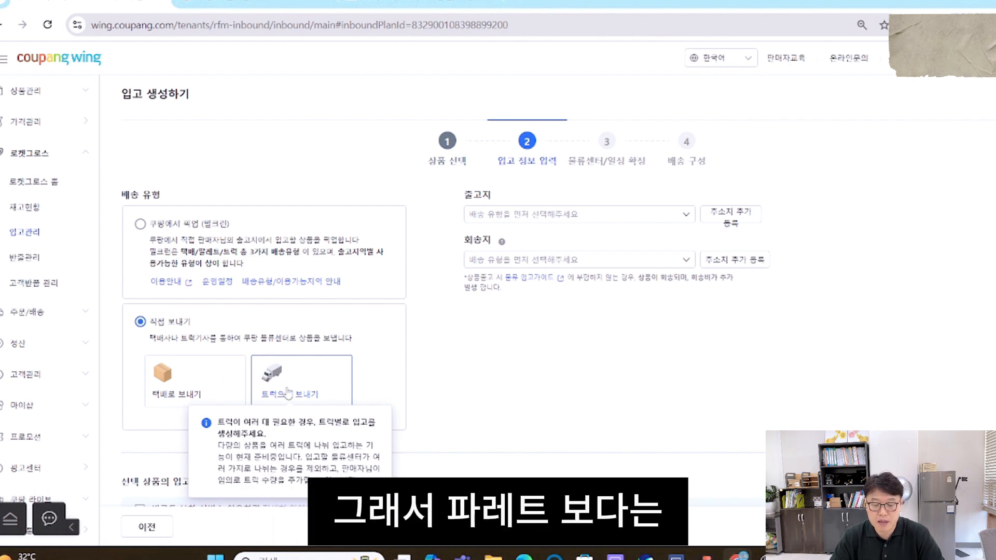
left_click(183, 381)
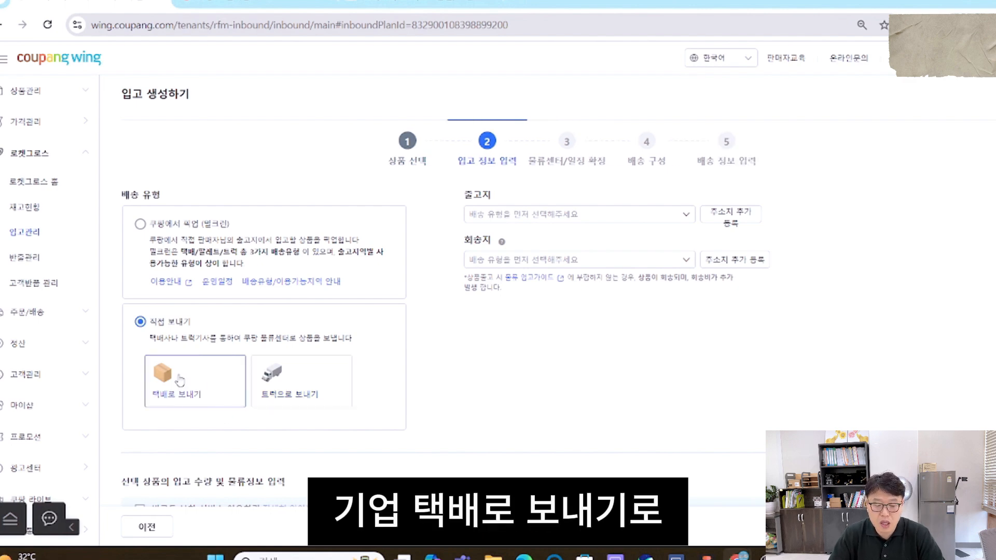
left_click(576, 215)
left_click(577, 249)
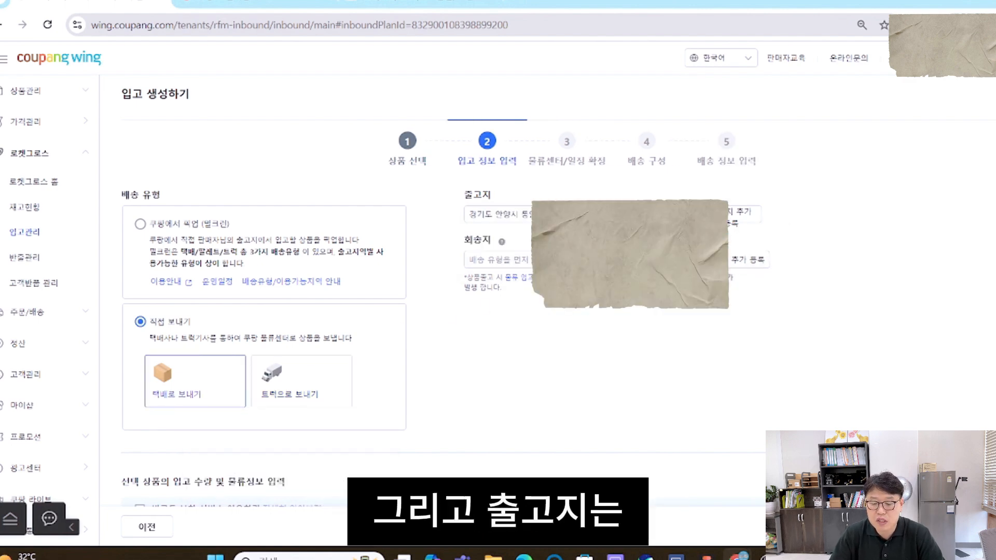
left_click(579, 260)
left_click(581, 307)
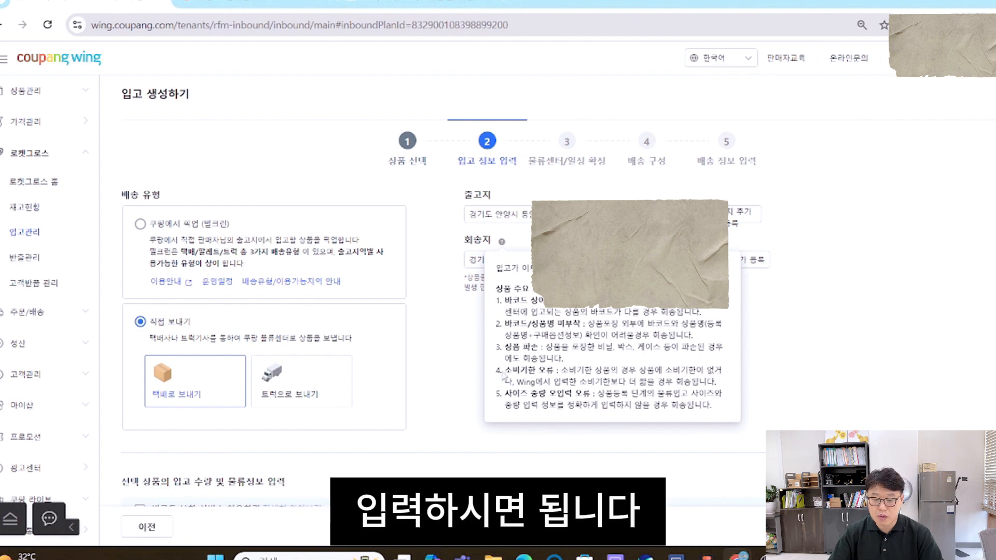
- Review the selected product's required logistics information, including its barcode type, size, weight and shelf life
scroll(501, 280, "down", 4)
scroll(500, 280, "down", 2)
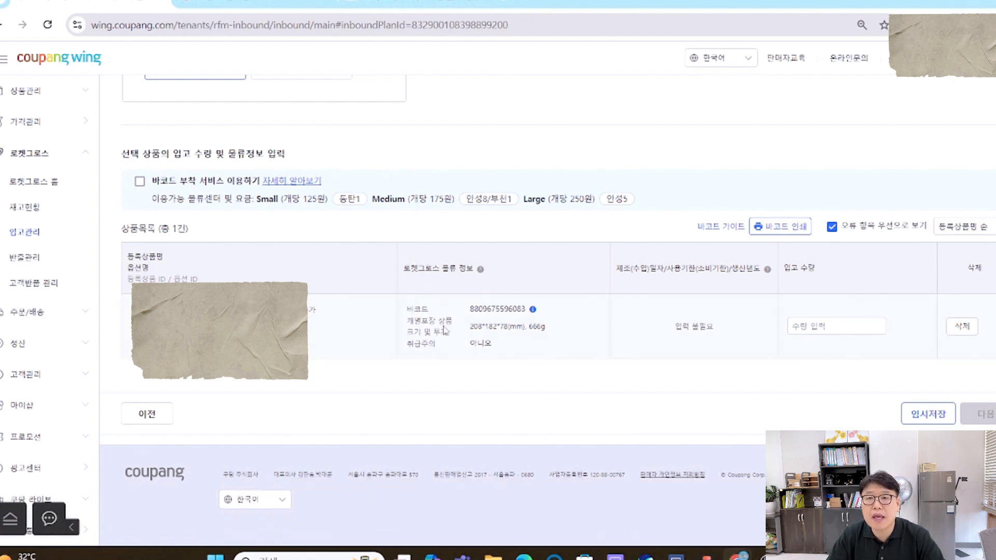
left_click(535, 310)
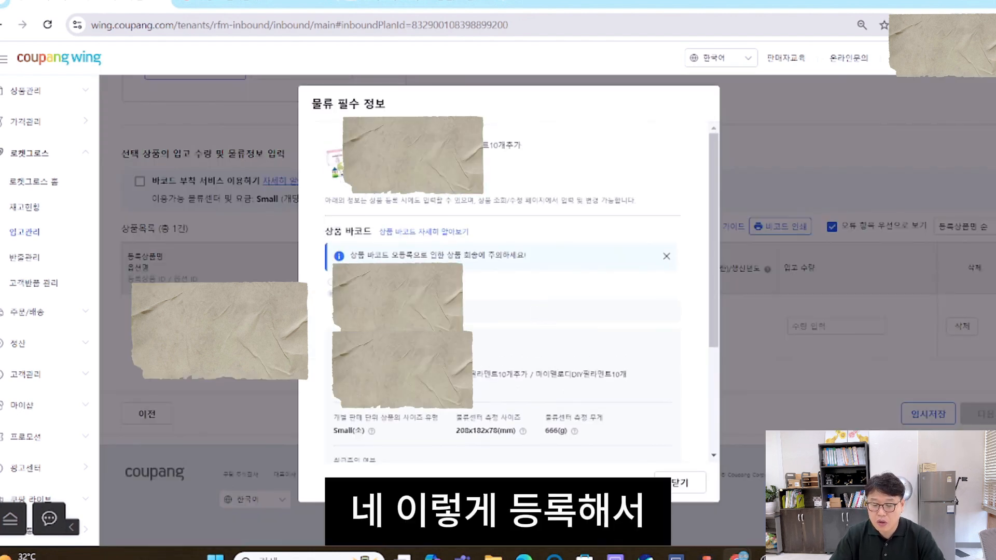
scroll(381, 259, "down", 1)
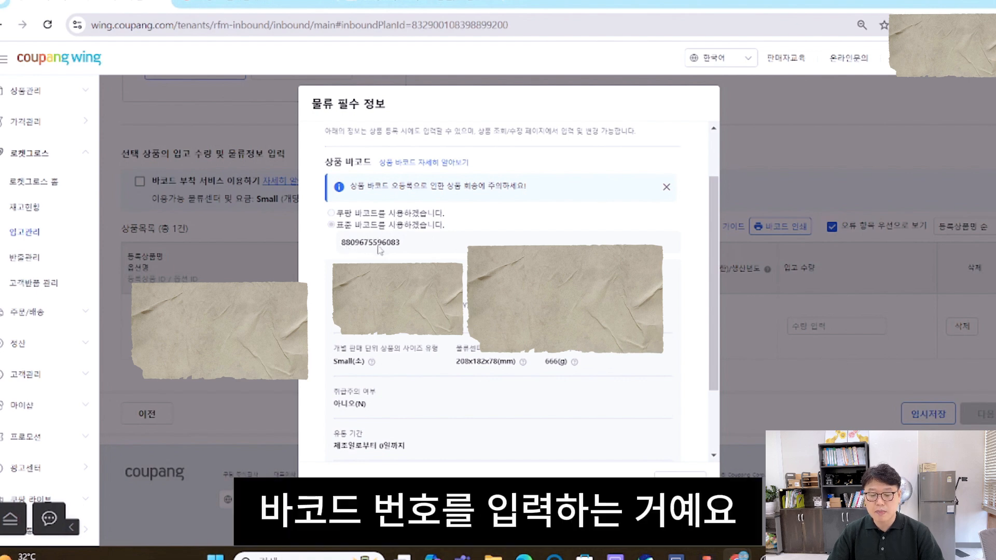
scroll(401, 252, "down", 2)
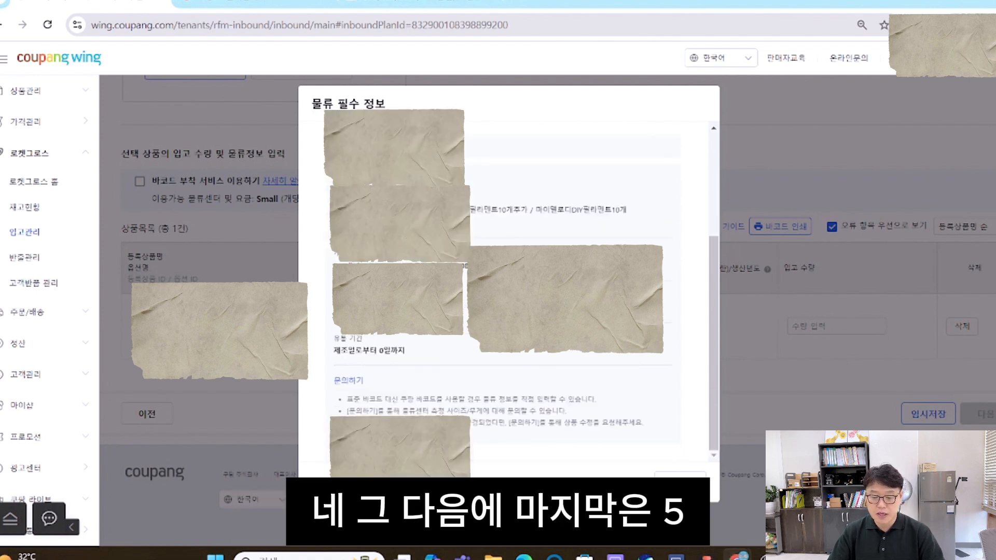
scroll(418, 309, "up", 3)
- Set the product's inbound quantity to 10 and proceed to the logistics center and schedule stage
left_click(819, 331)
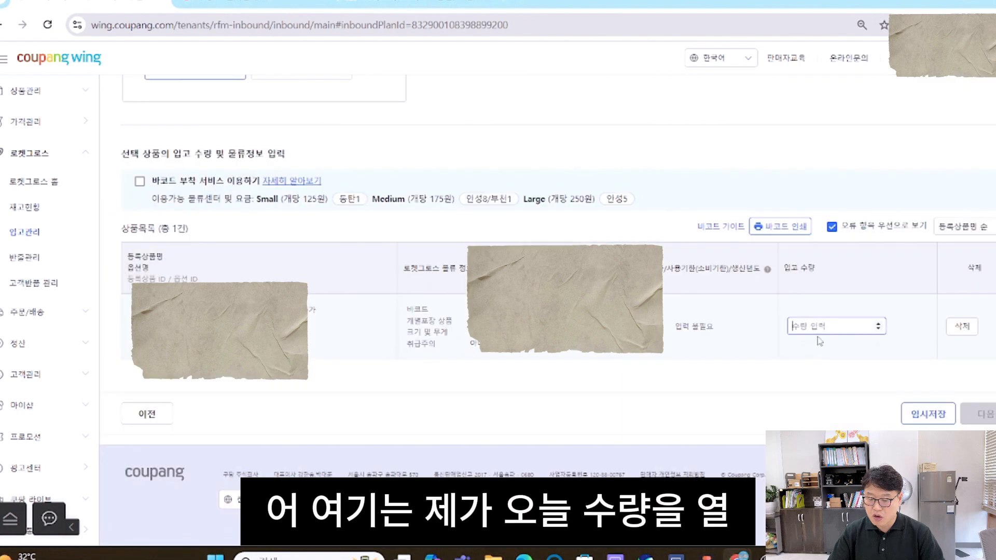
type("10")
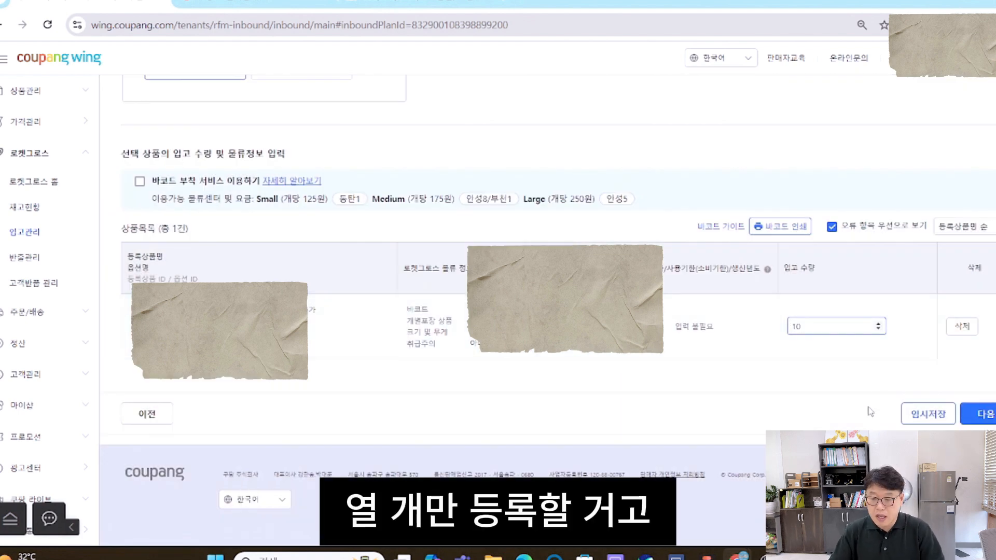
left_click(985, 414)
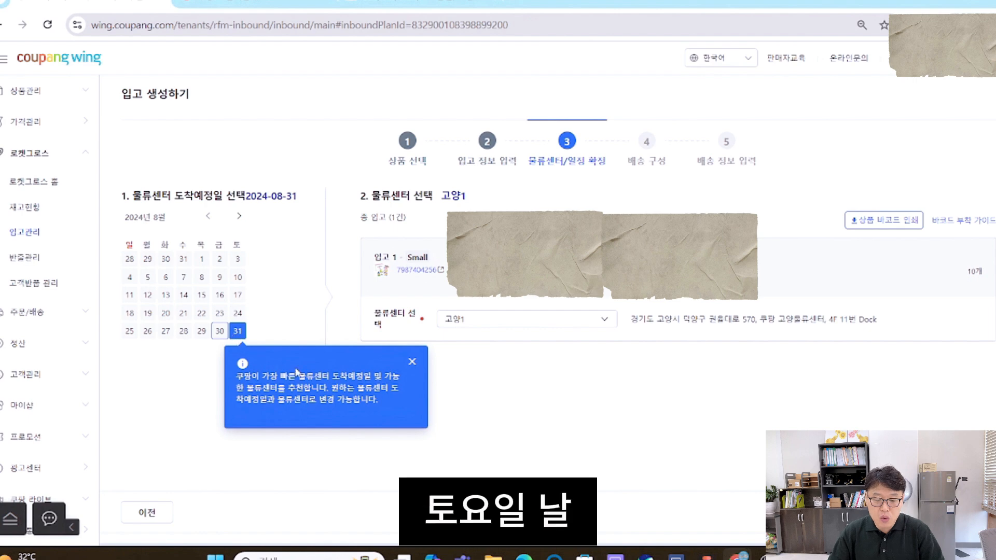
- Accept the recommended arrival date of 2024-08-31 at 고양1 and assign all 10 units to box 1
left_click(411, 363)
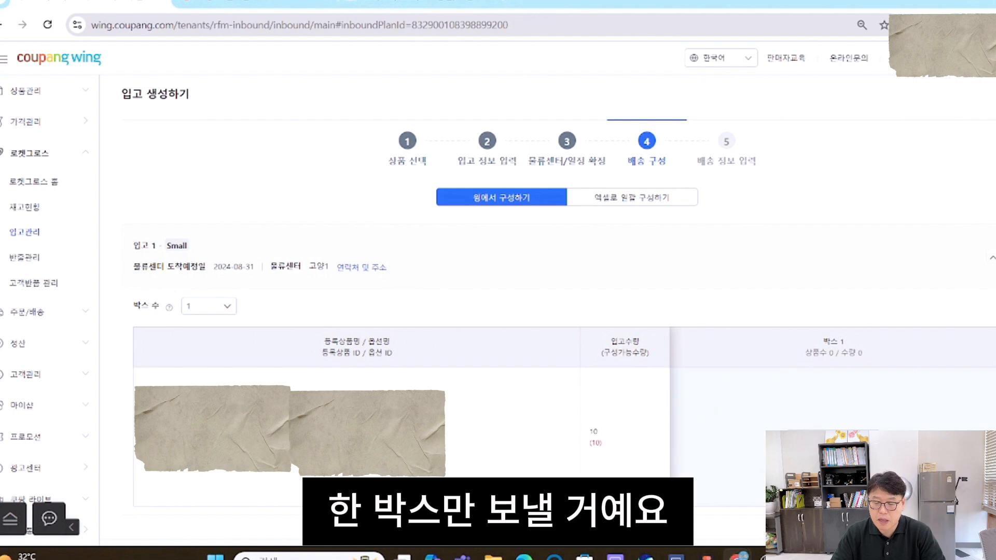
left_click(834, 437)
scroll(377, 177, "down", 3)
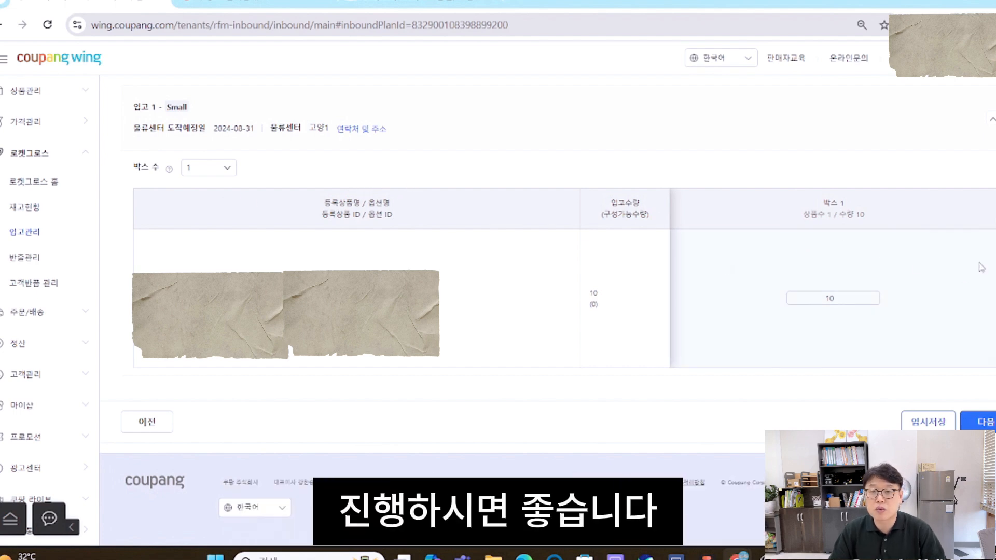
left_click(978, 422)
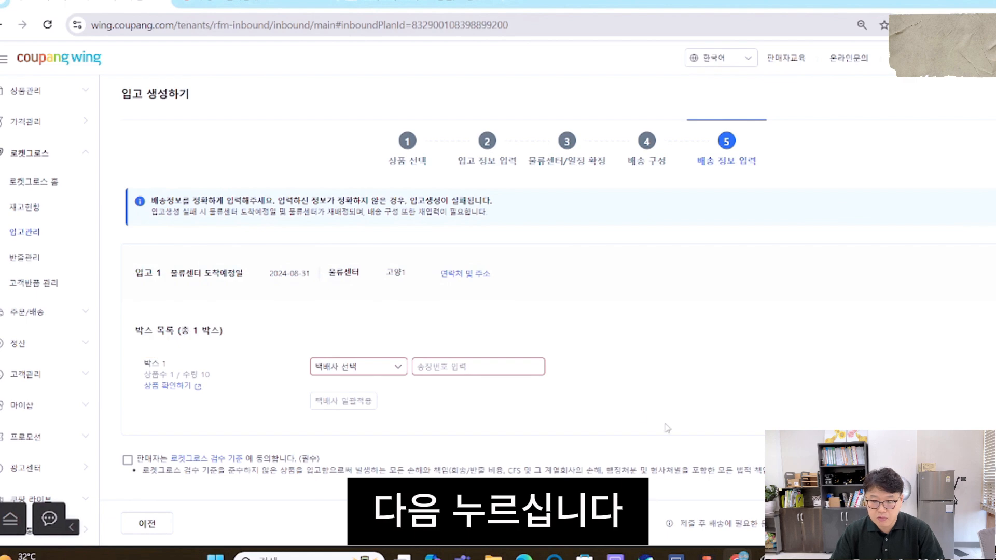
- Select 한진택배 as the carrier for box 1 and enter the parcel's tracking number
scroll(519, 353, "down", 2)
left_click(379, 254)
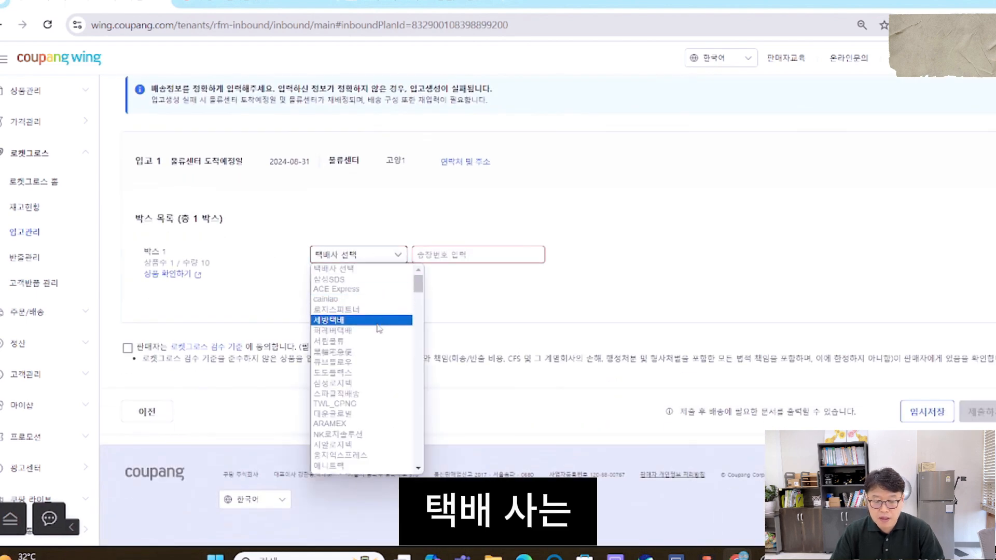
scroll(363, 305, "down", 3)
left_click(363, 304)
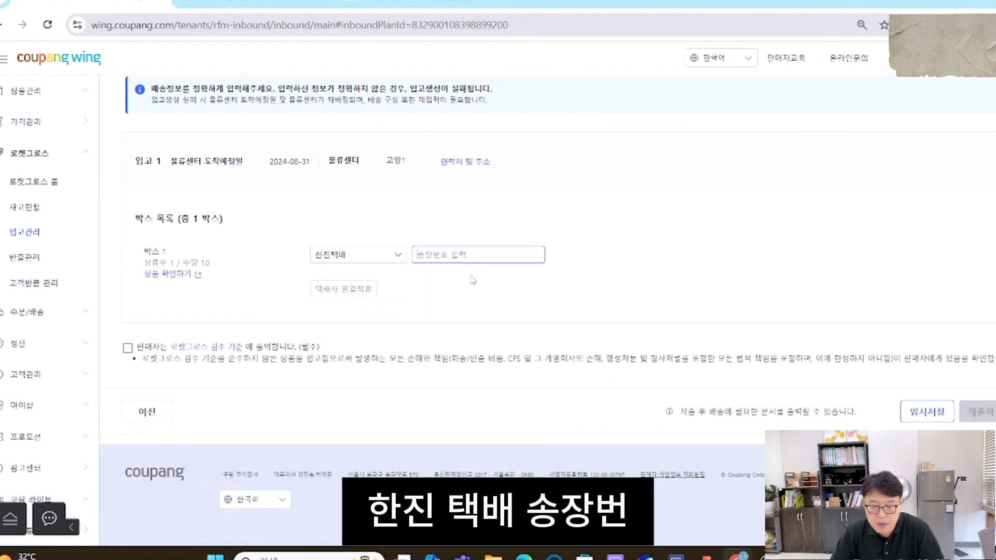
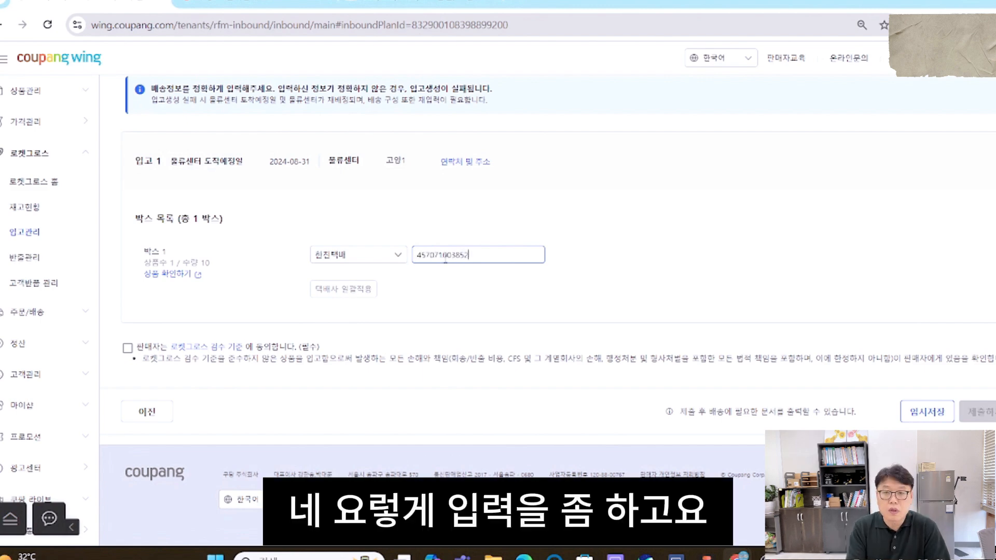
- Agree to the required Rocket Growth inspection criteria and submit the inbound request
left_click(128, 347)
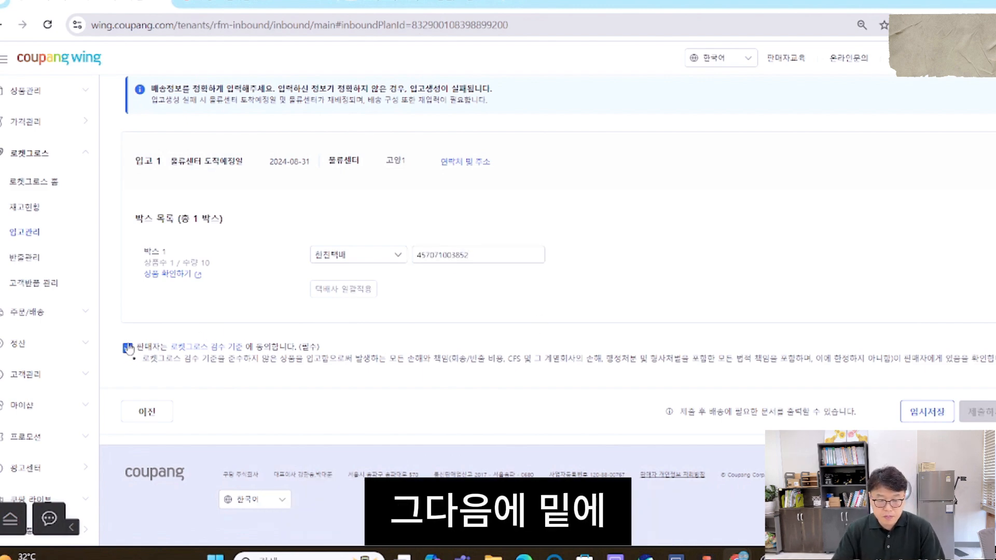
left_click(978, 412)
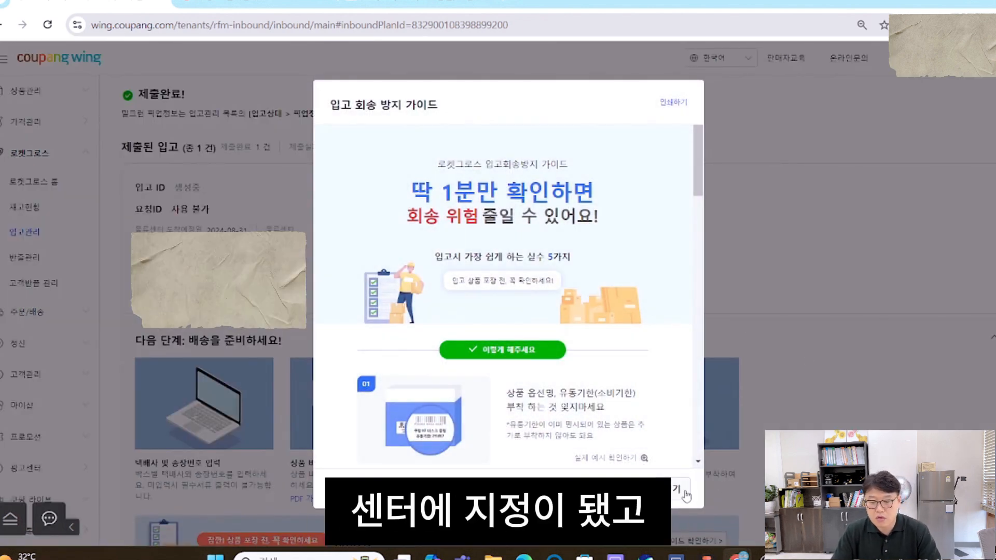
- Examine the 입고 회송 방지 가이드 items 01 and 02 on attaching option-name and expiry labels and covering unrelated barcodes
scroll(680, 414, "down", 1)
scroll(671, 357, "up", 1)
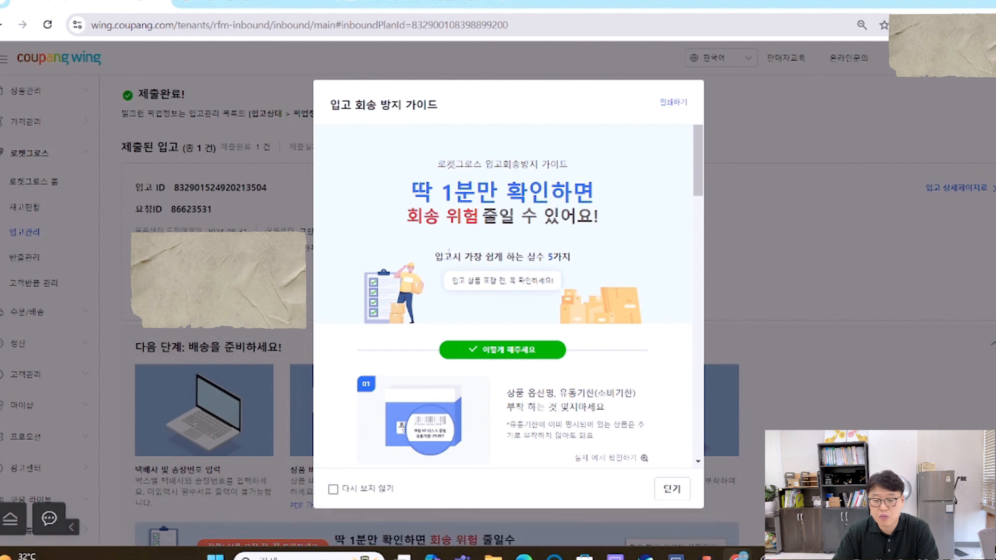
left_click_drag(433, 257, 570, 256)
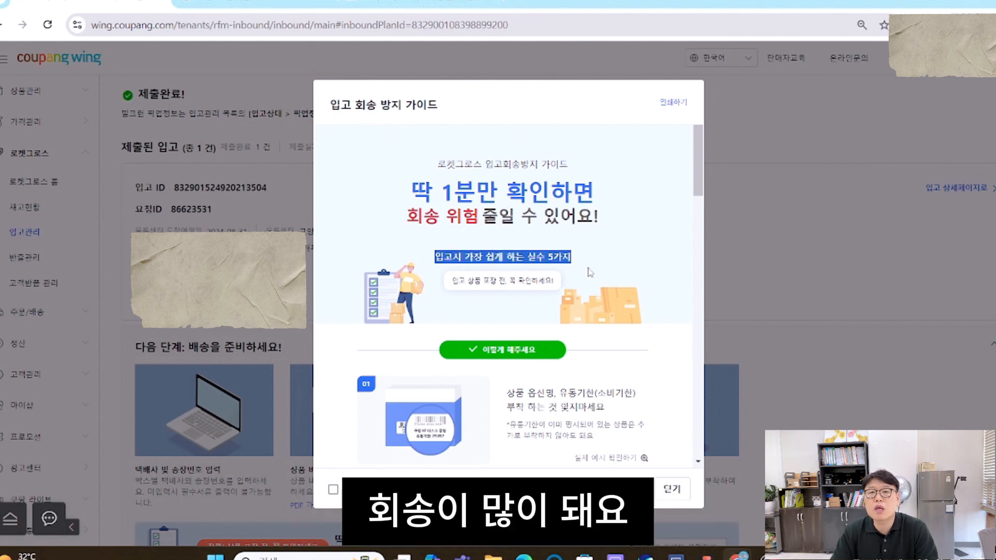
scroll(589, 275, "down", 3)
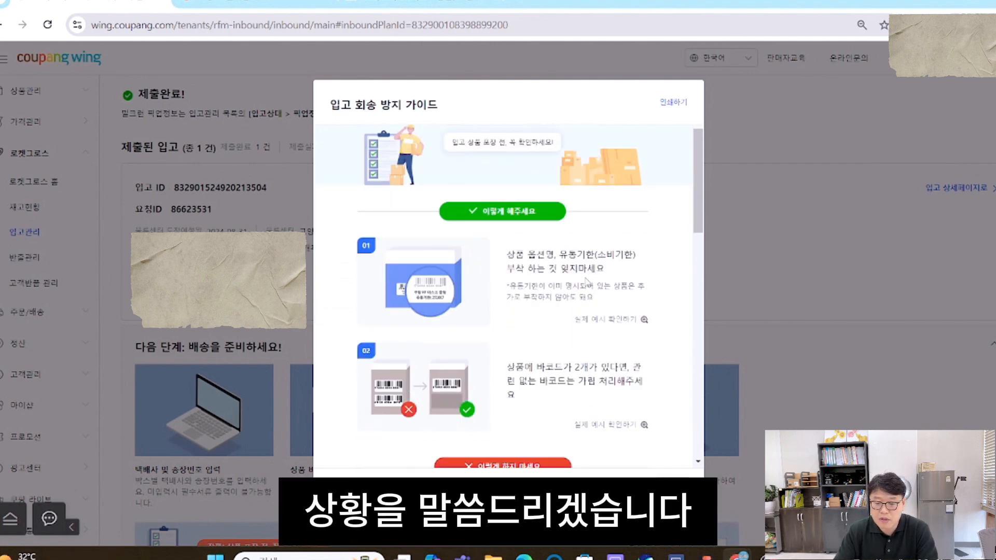
left_click_drag(528, 255, 596, 269)
left_click(587, 267)
left_click(514, 281)
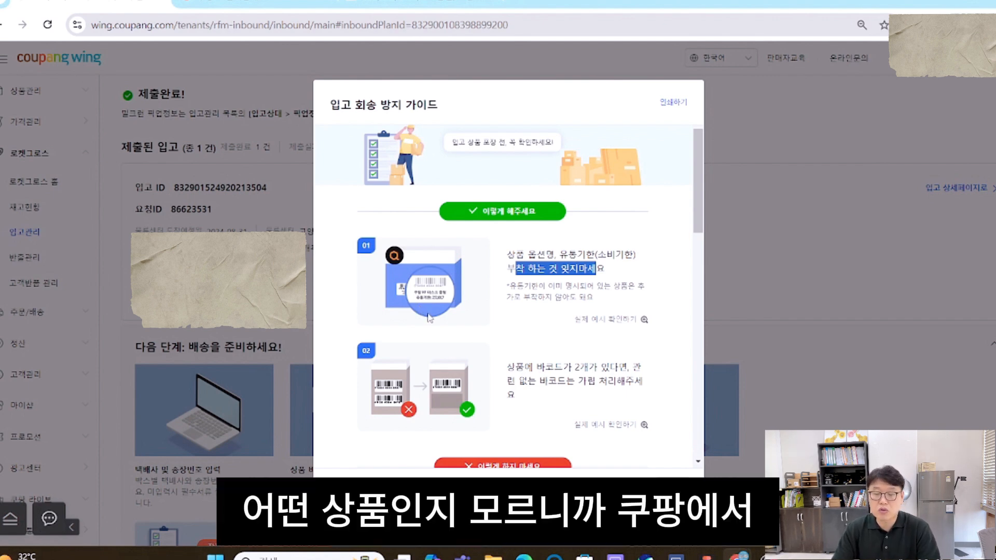
scroll(435, 321, "down", 1)
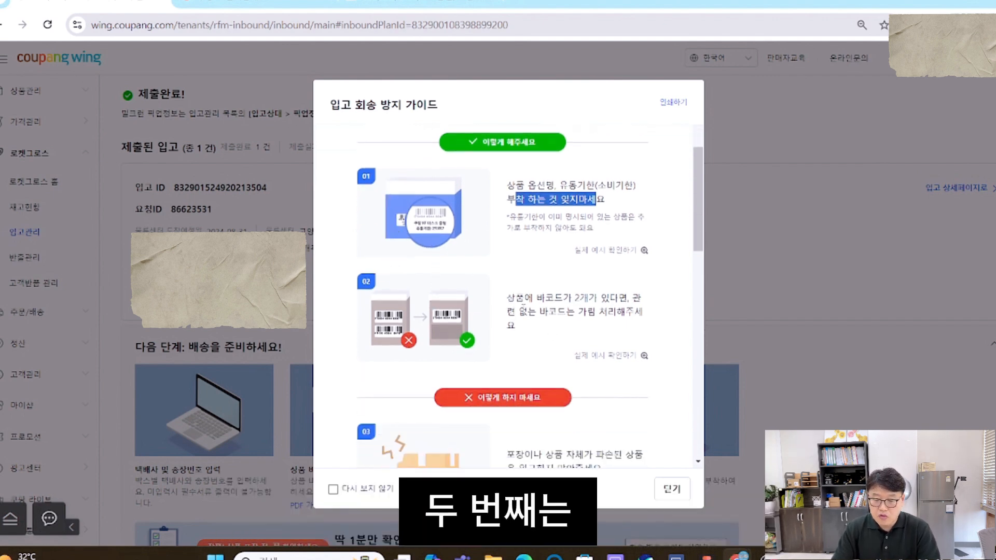
left_click_drag(517, 297, 617, 339)
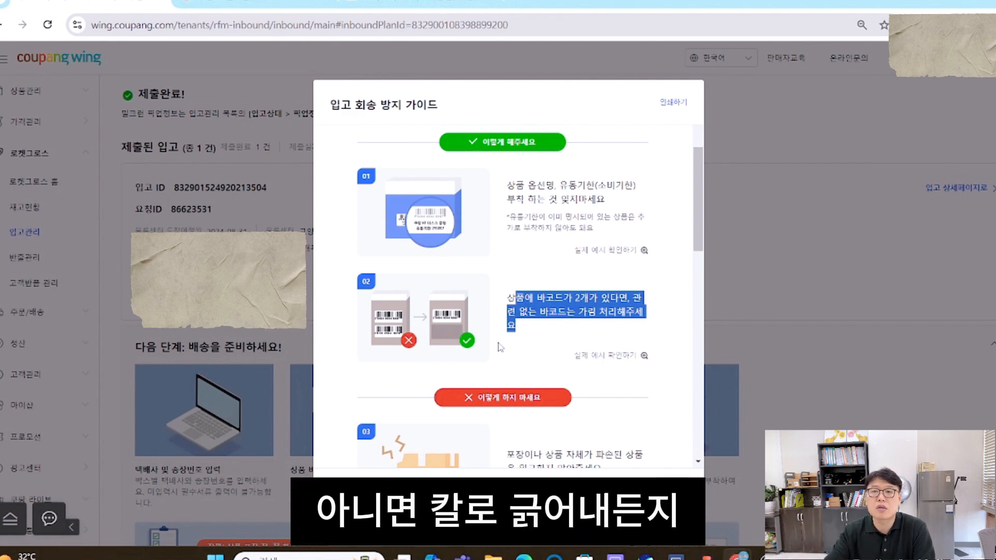
- Examine guide items 03 to 05 on damaged goods, wrong products or excess quantities, and barcode recognition errors, through to the closing notes
scroll(509, 314, "down", 1)
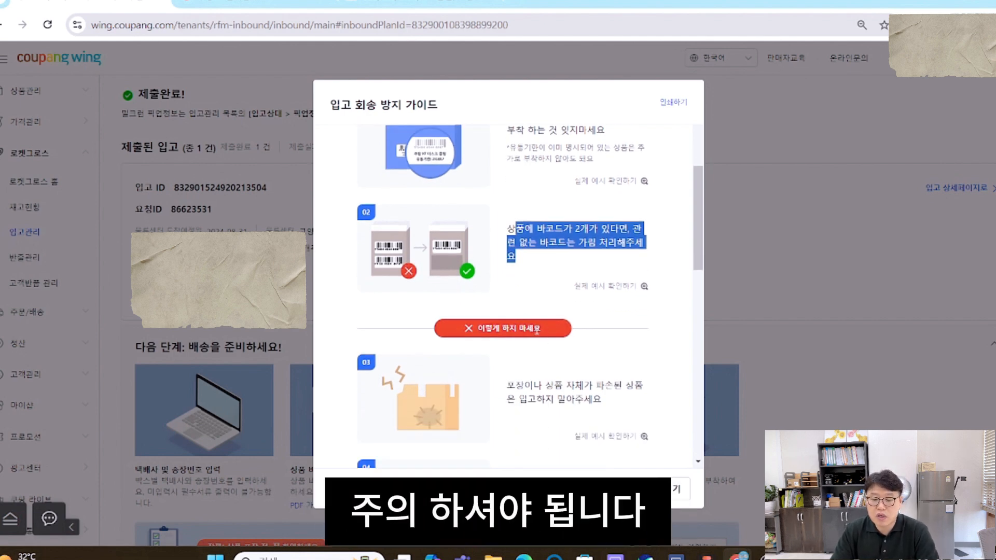
scroll(534, 331, "down", 2)
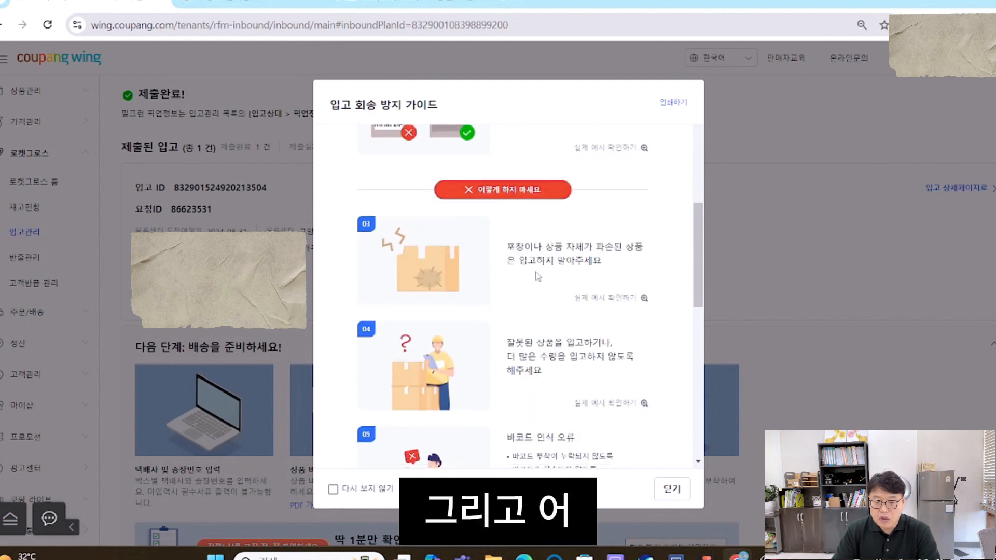
left_click_drag(515, 247, 594, 262)
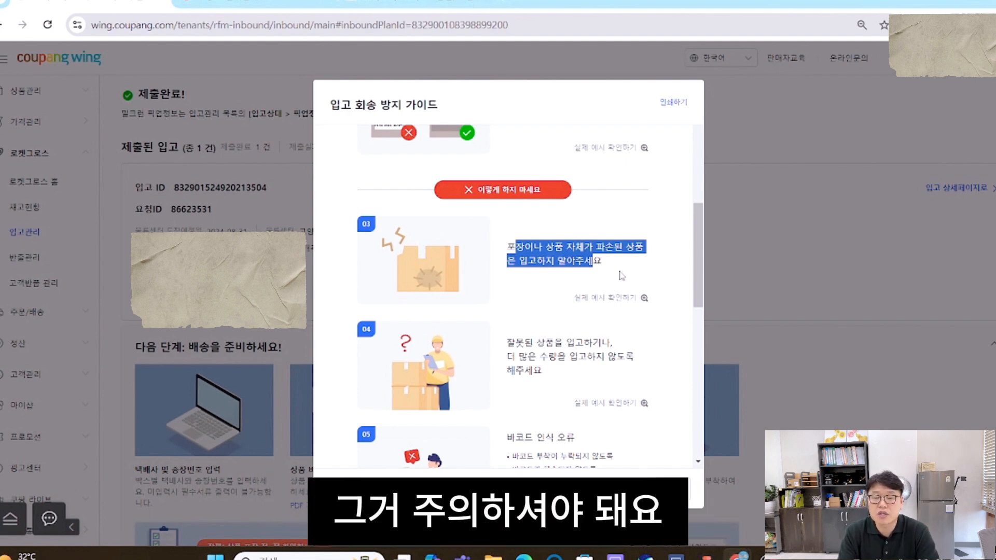
left_click_drag(525, 343, 542, 370)
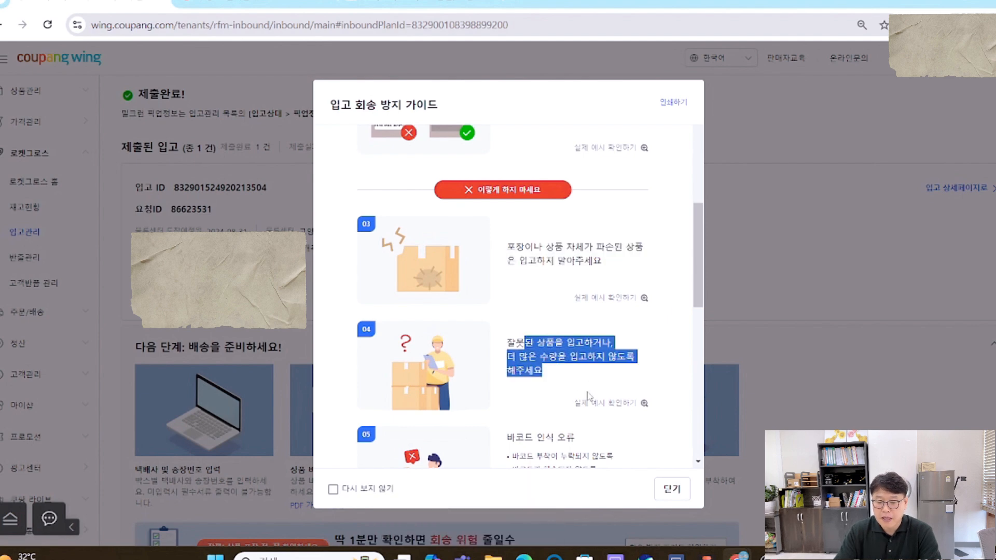
scroll(588, 397, "down", 1)
left_click_drag(589, 311, 568, 288)
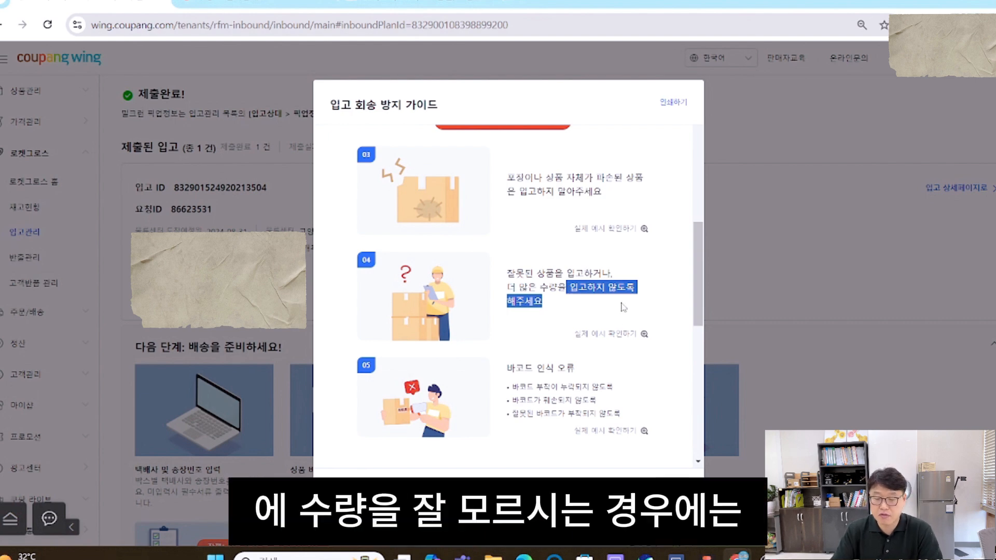
scroll(626, 264, "down", 1)
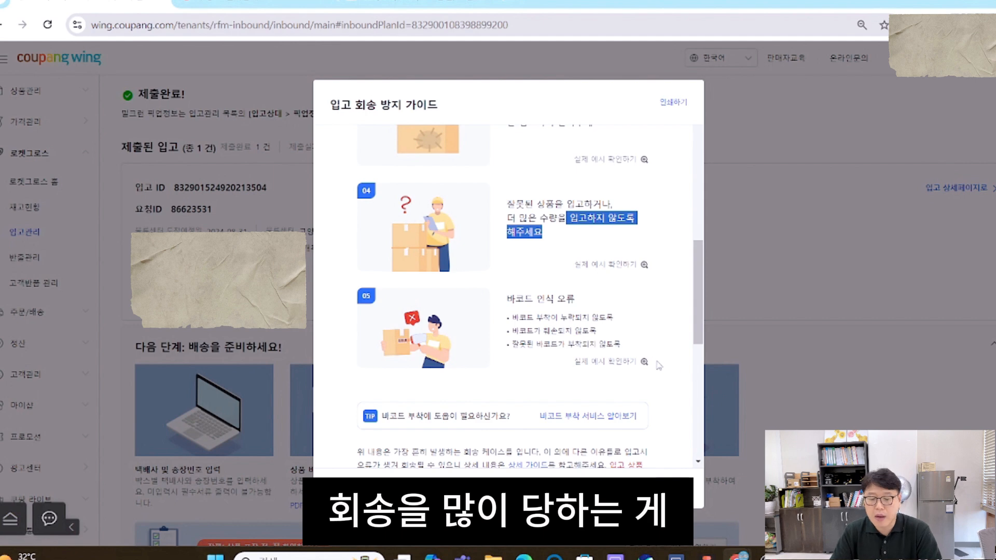
mouse_move(643, 363)
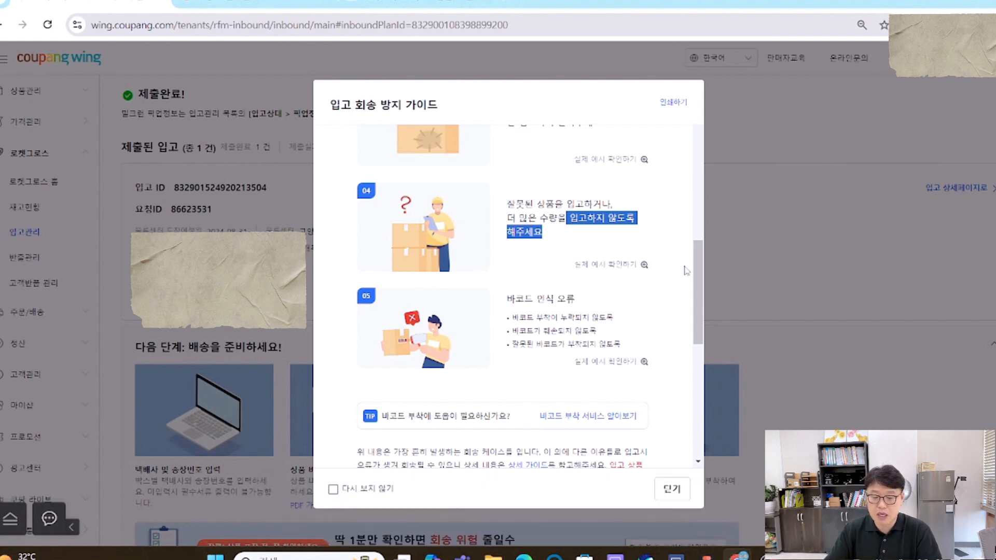
scroll(603, 337, "down", 1)
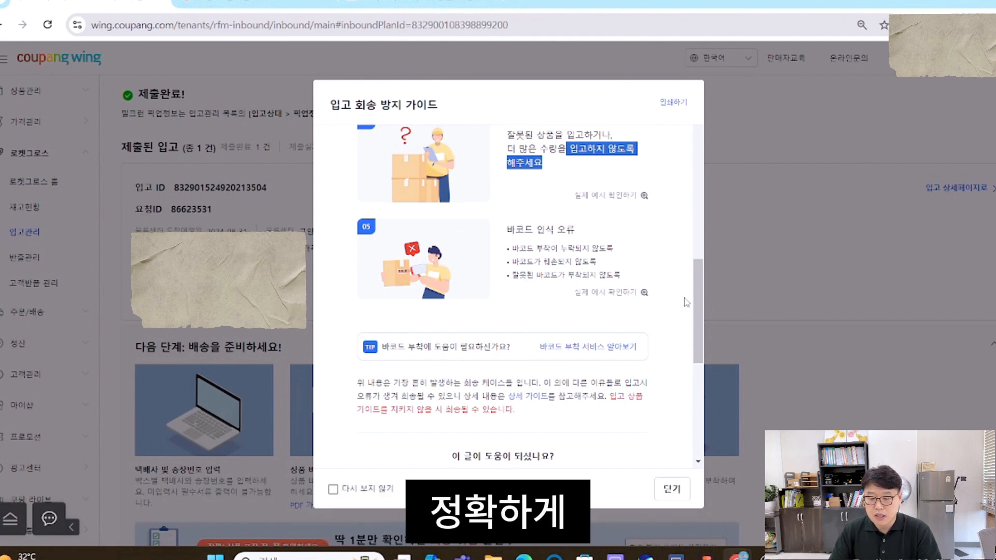
scroll(687, 303, "down", 5)
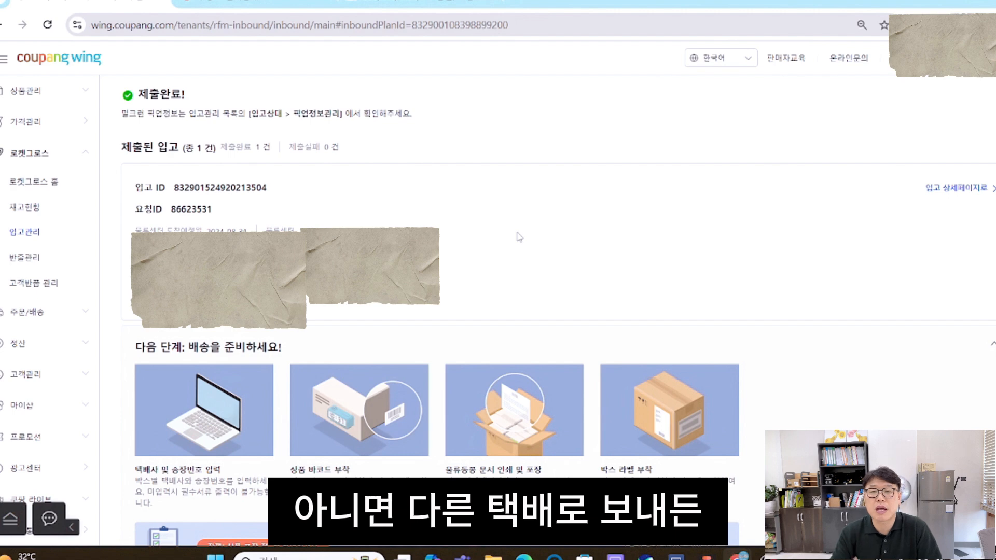
- Open the submitted shipment's detail page, generate its 물류부착 문서 and view the downloaded PDF box label as a whole page
left_click(957, 188)
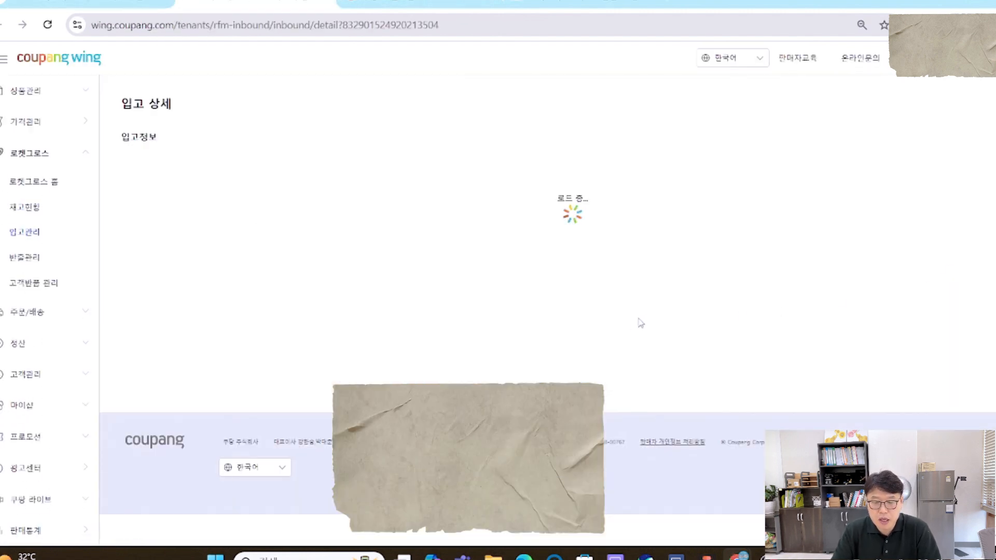
scroll(309, 391, "down", 2)
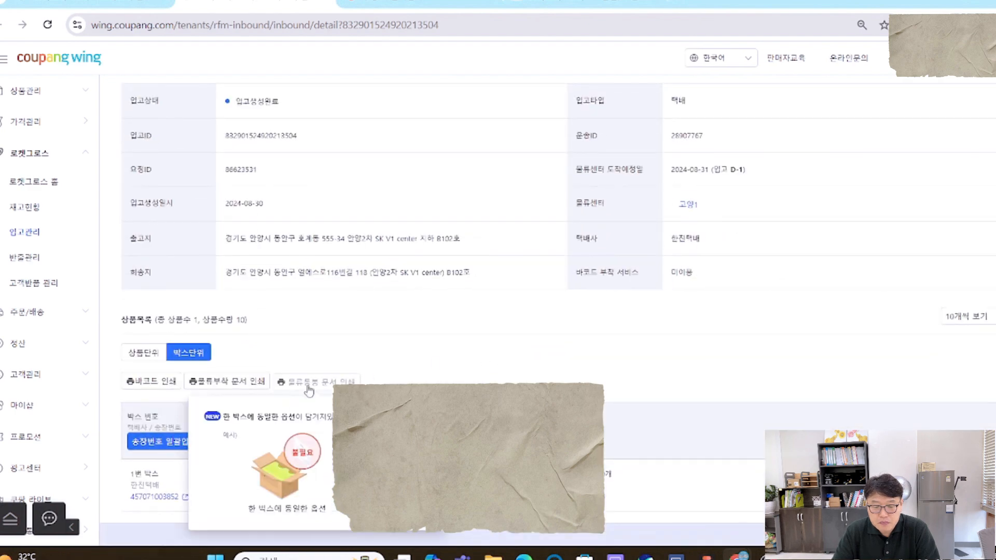
left_click(242, 389)
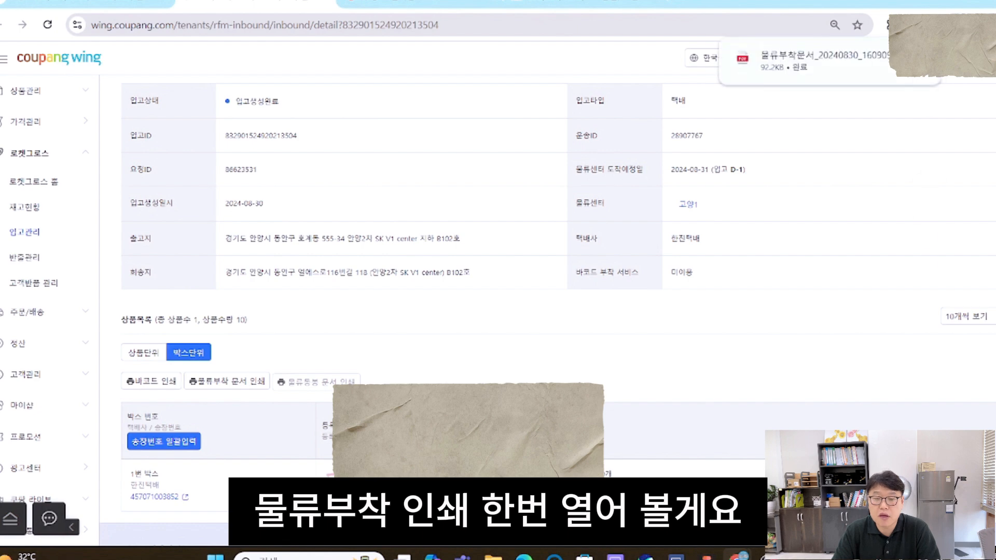
left_click(812, 59)
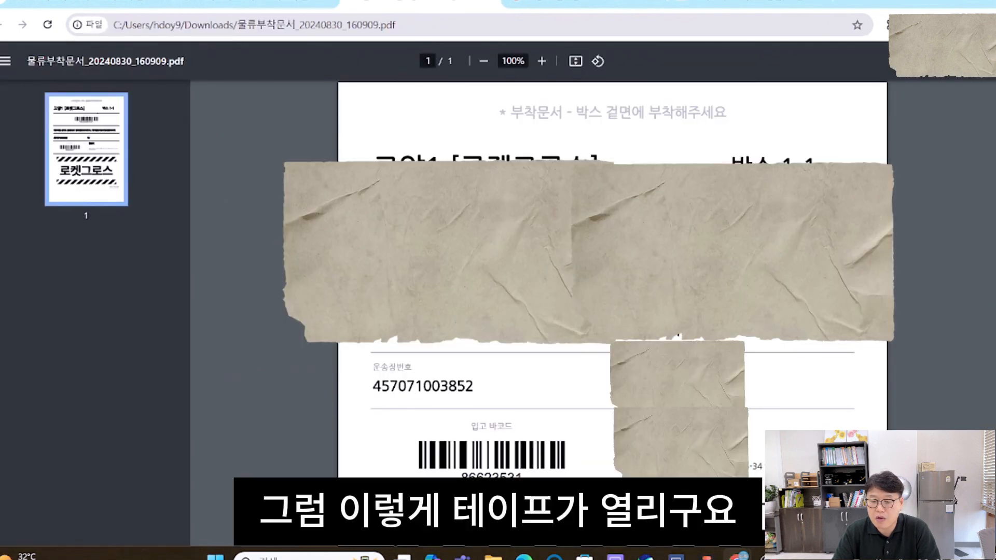
scroll(937, 356, "up", 2)
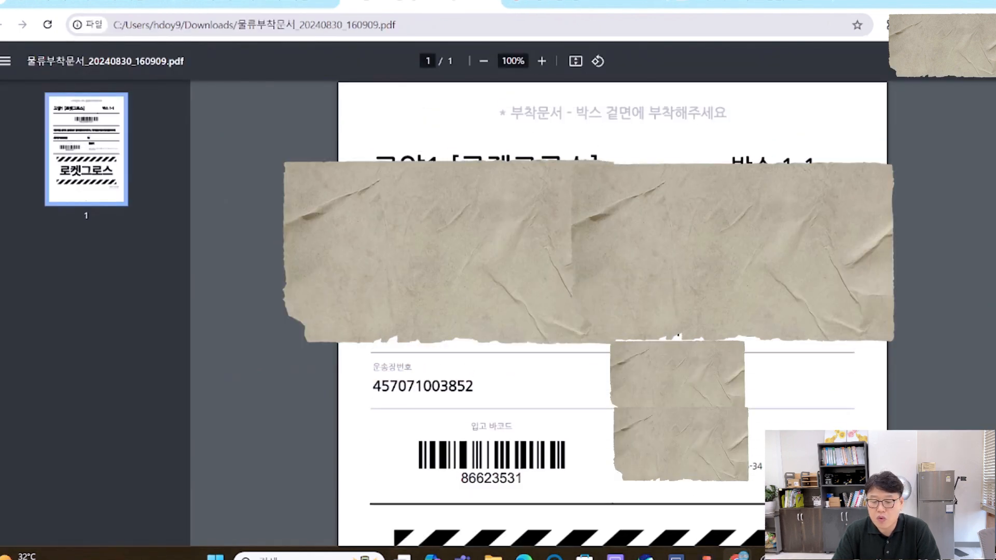
scroll(938, 359, "down", 2)
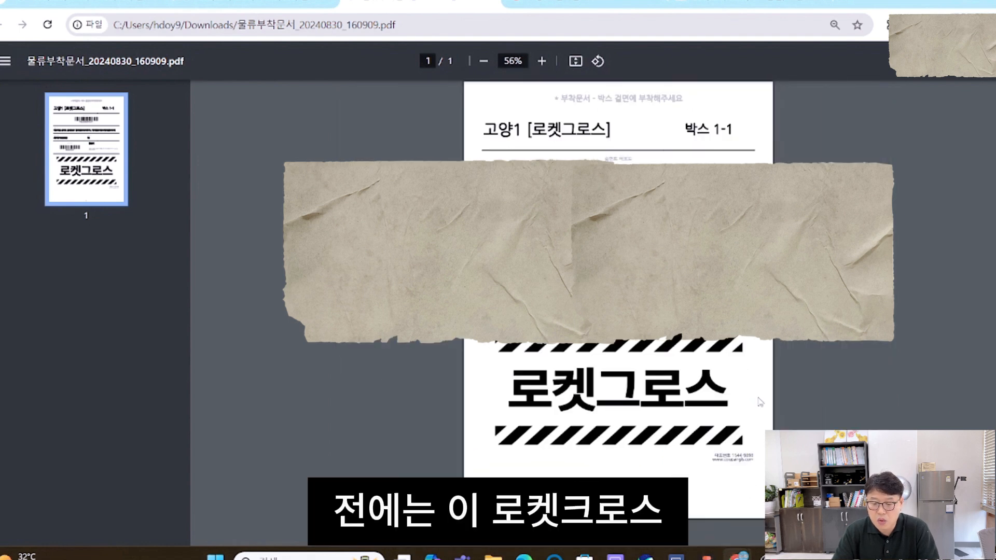
scroll(759, 402, "up", 1)
scroll(641, 314, "down", 1)
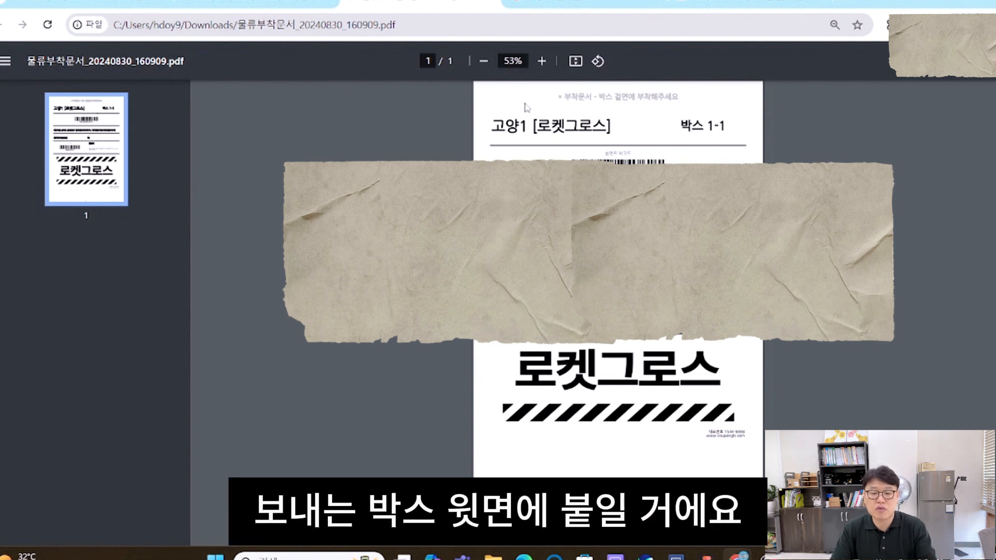
- Back on the shipment details, generate 10 printable barcode labels for the product on A4 40칸 (폼텍 3102) paper
left_click(307, 3)
mouse_move(330, 386)
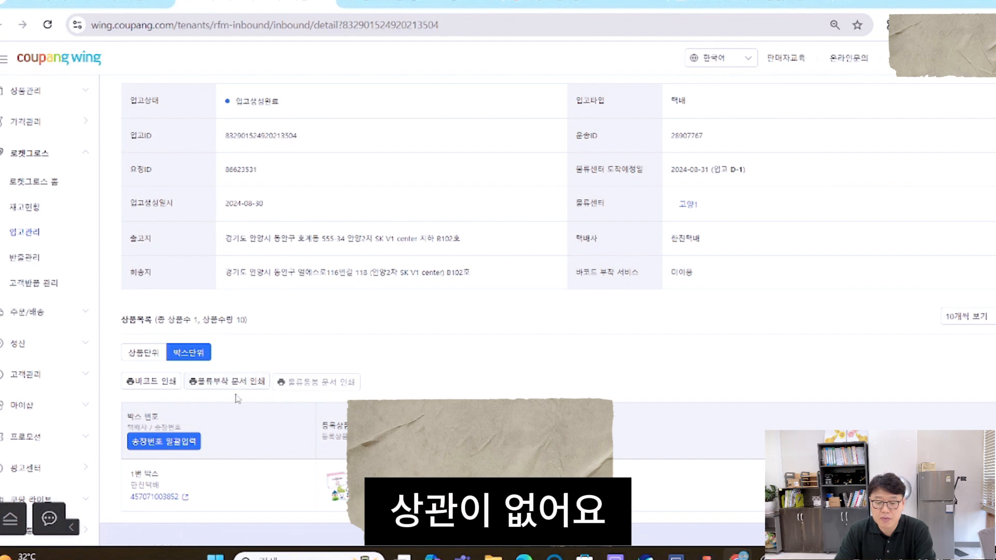
left_click(158, 384)
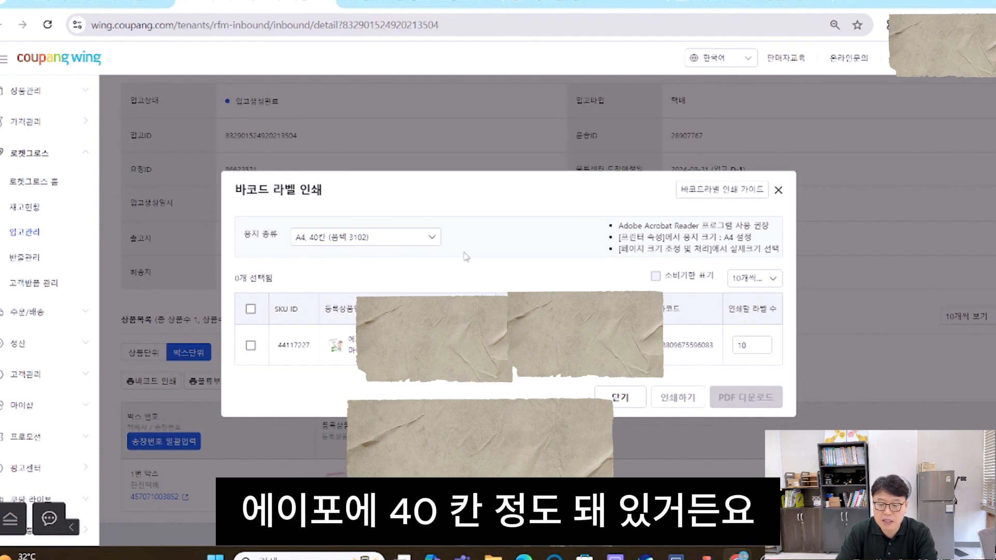
left_click(251, 345)
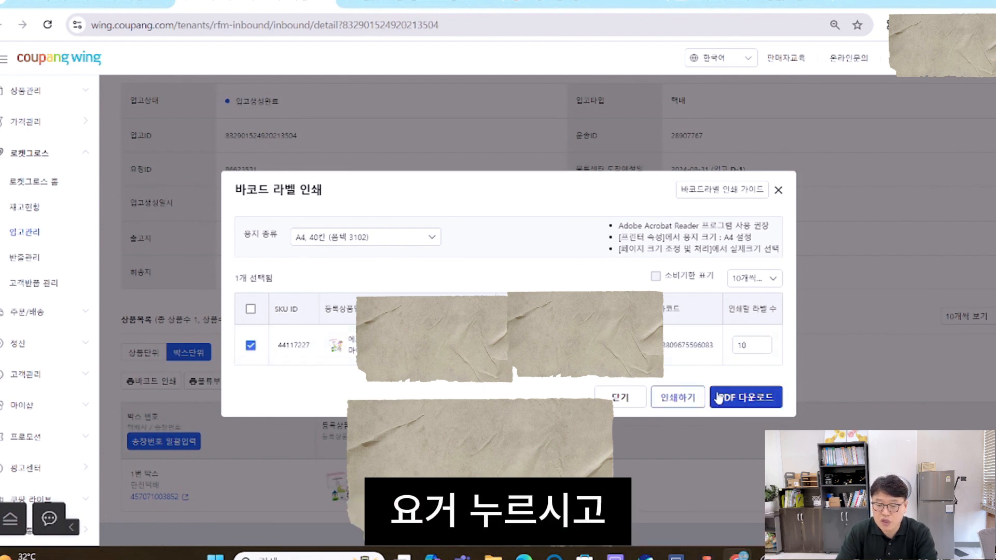
left_click(701, 399)
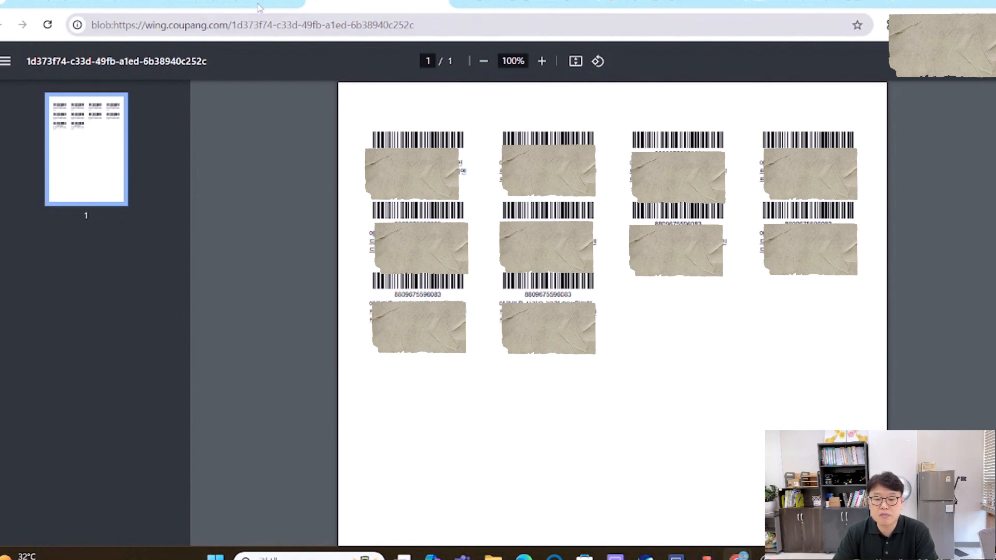
left_click(259, 7)
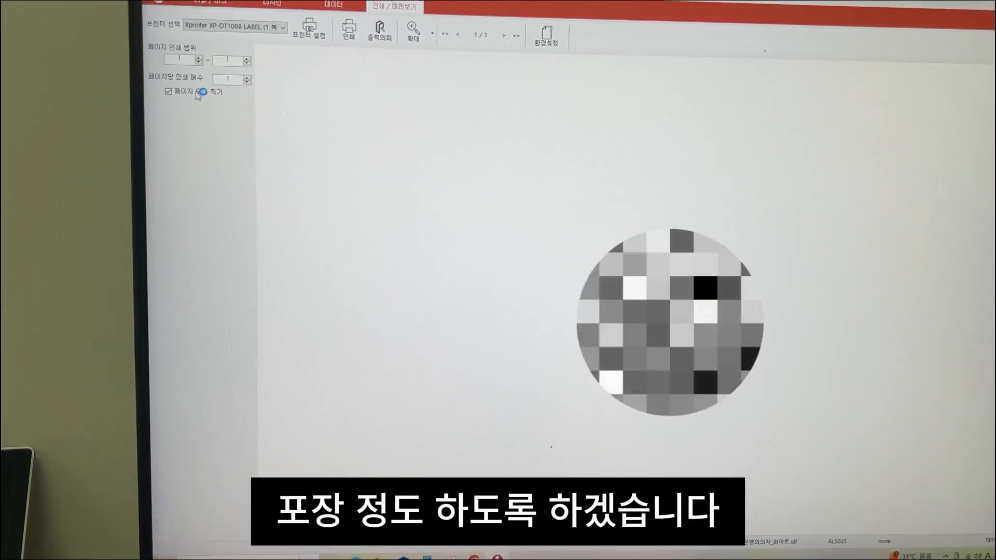
- In iLabel2, set the copies per page to 20 and print the barcode label on the Xprinter XP-DT108B
left_click_drag(233, 80, 207, 86)
type("20")
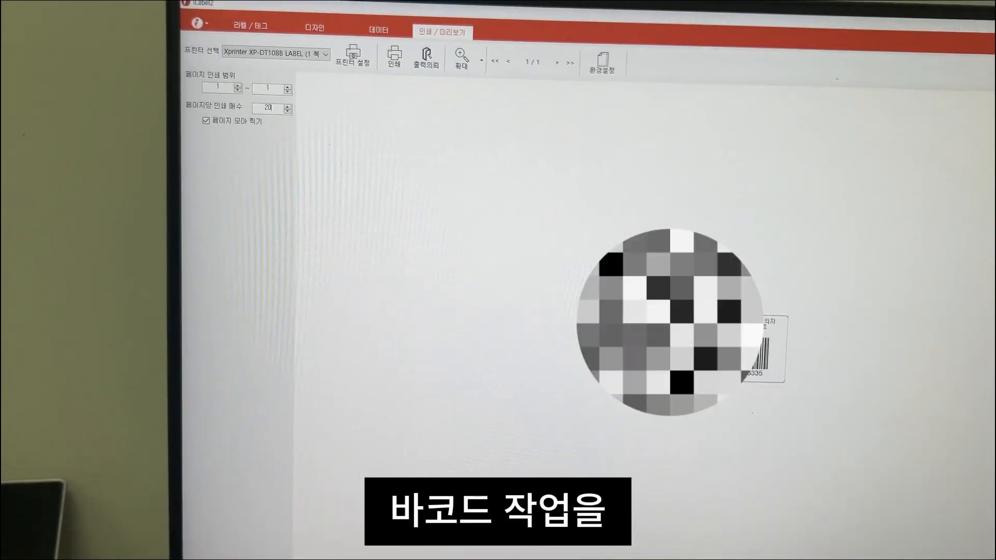
left_click(394, 56)
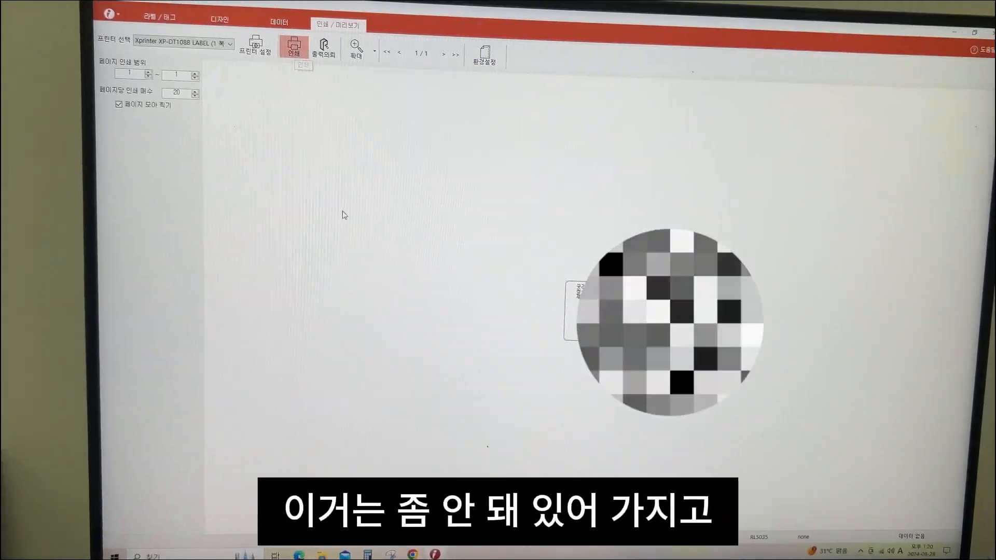